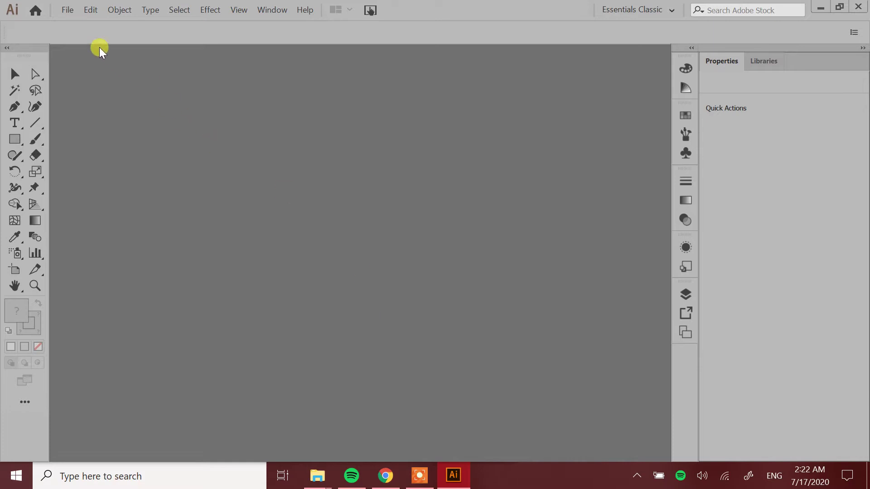
Try File > New, then close the blank new-document window that appears
click(67, 11)
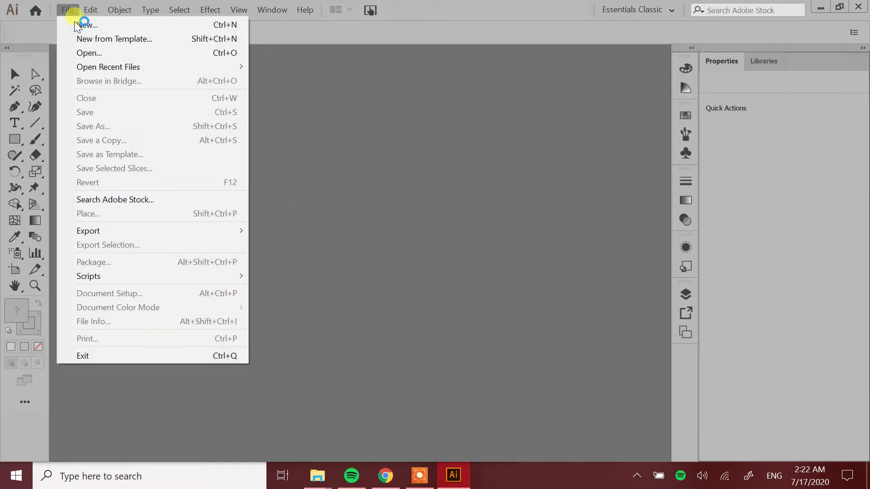
click(78, 24)
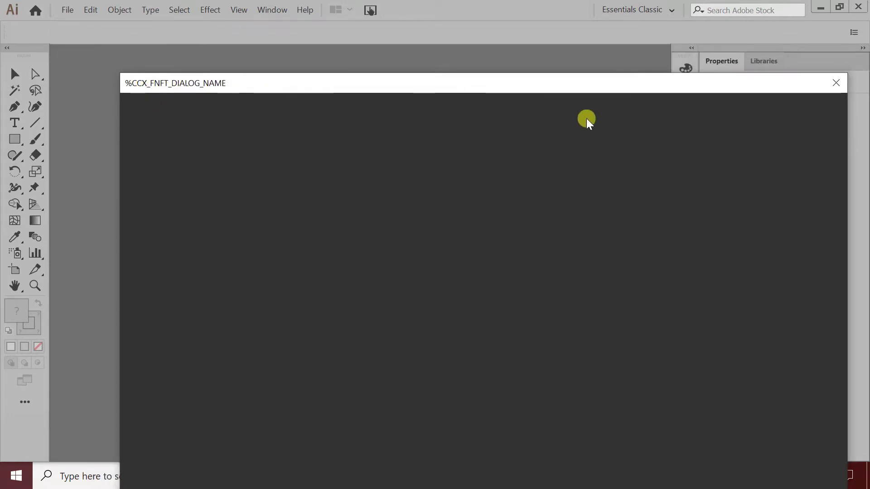
drag(563, 90, 518, 54)
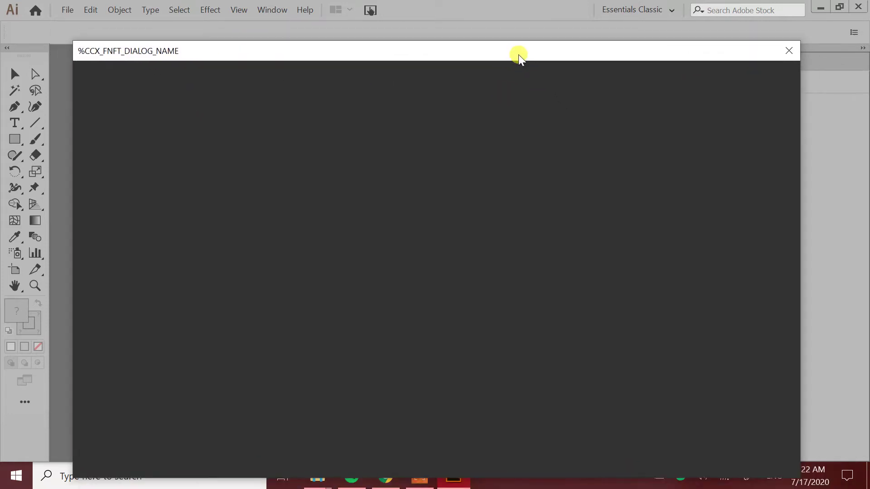
click(788, 49)
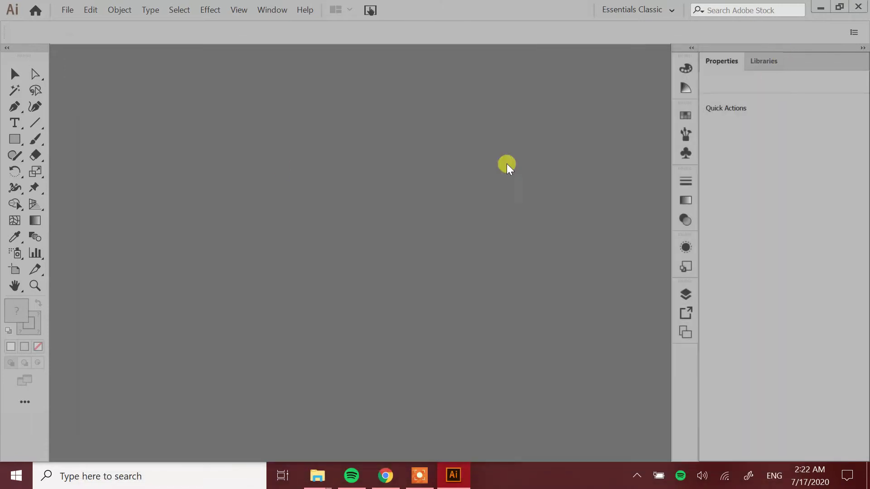
Enable 'Use legacy File New interface' in General preferences and confirm
click(91, 10)
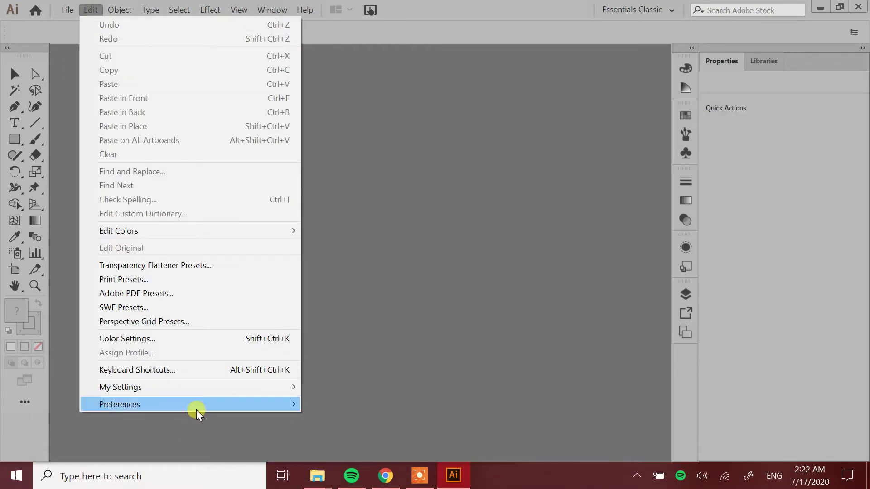
mouse_move(119, 404)
click(323, 222)
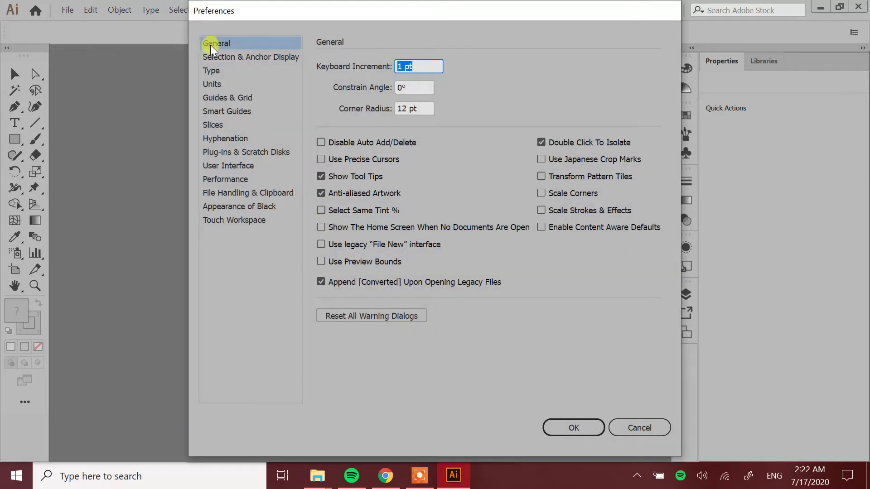
click(321, 244)
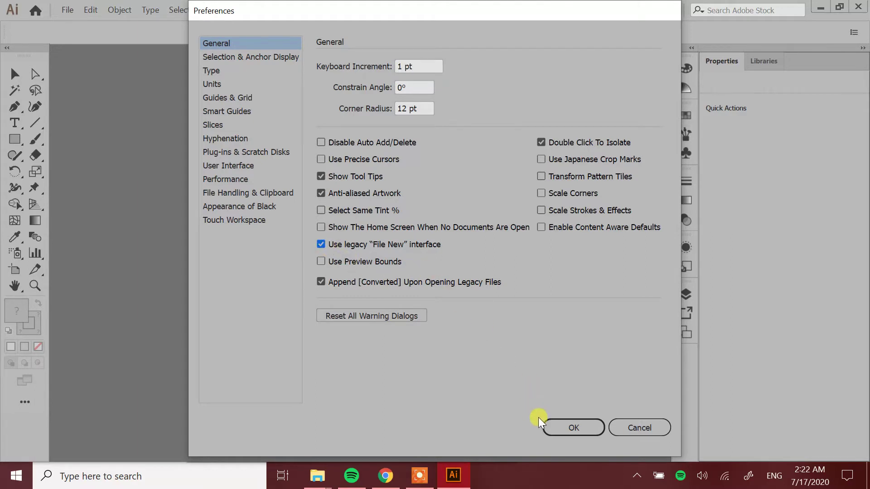
click(563, 428)
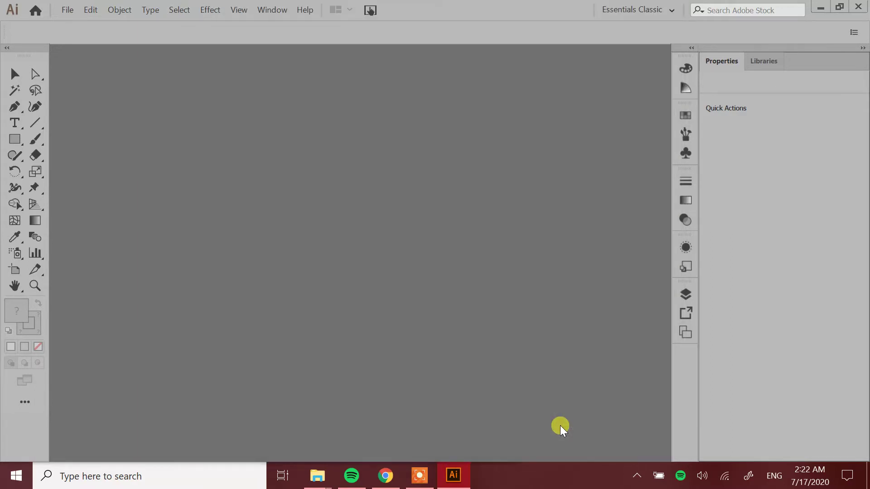
Test File > New, which now shows classic Letter settings, then cancel it
click(73, 12)
click(80, 24)
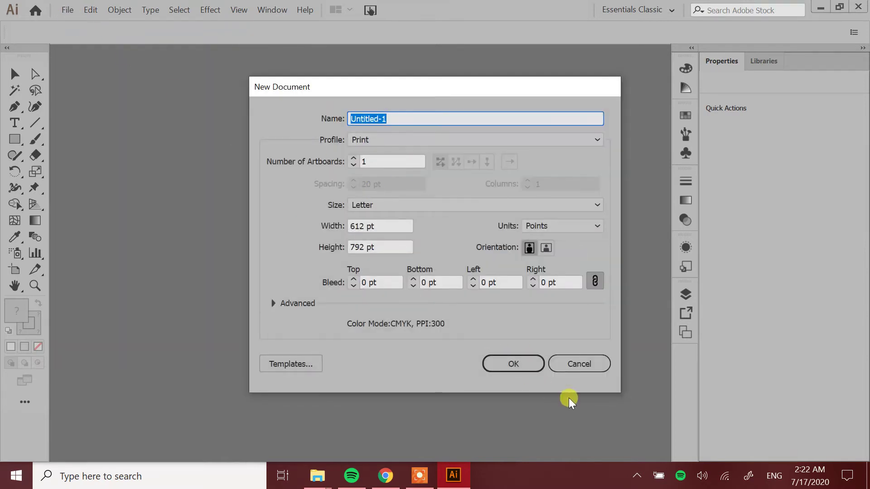
click(579, 369)
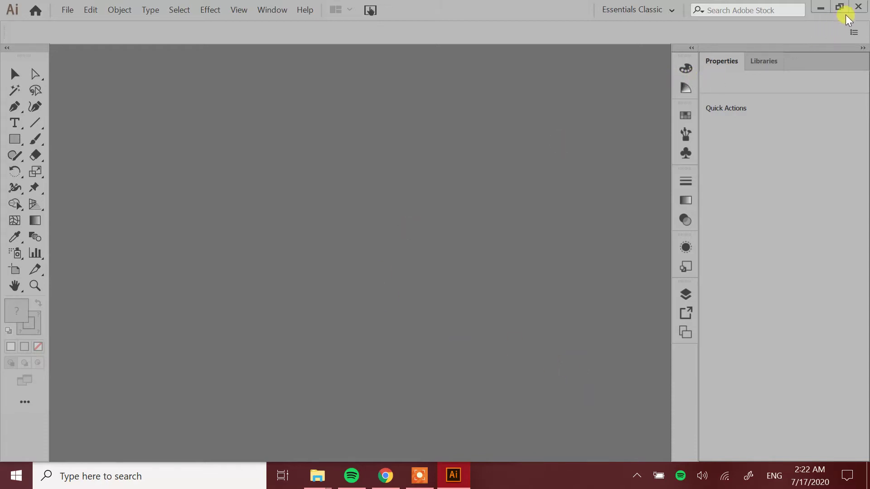
Quit Illustrator and select CEP in the Common Files\Adobe Explorer window
click(858, 7)
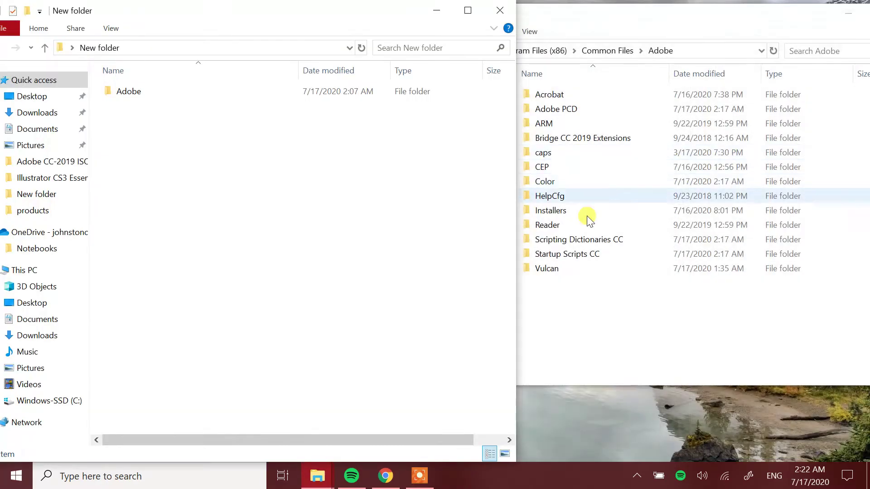
click(583, 325)
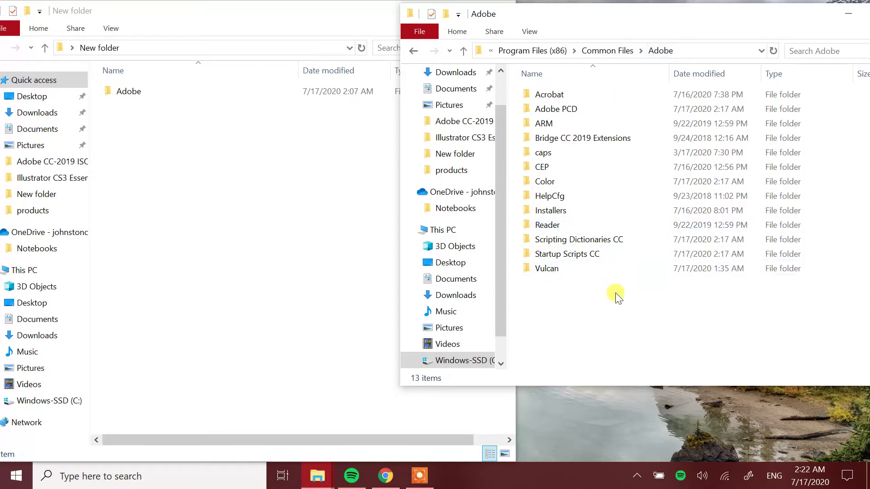
click(535, 166)
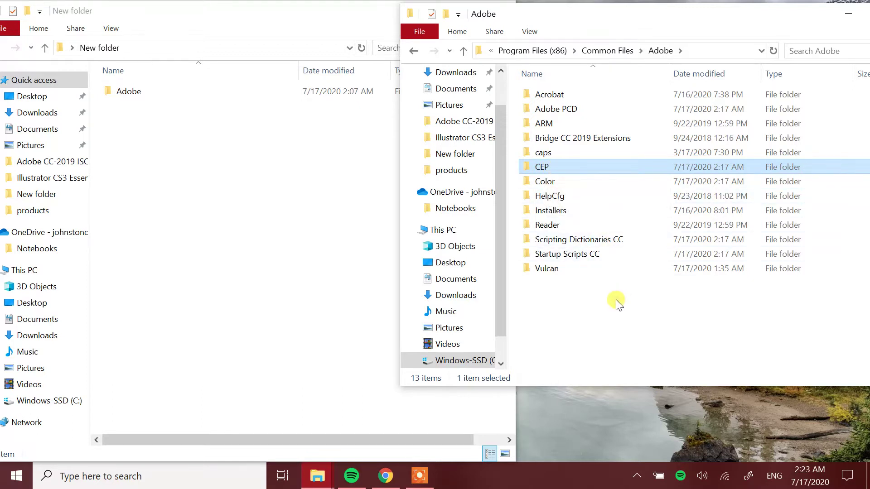
Browse into CEP > extensions > com.adobe.ccx.fnft-2.5.1, then back to extensions
double_click(548, 166)
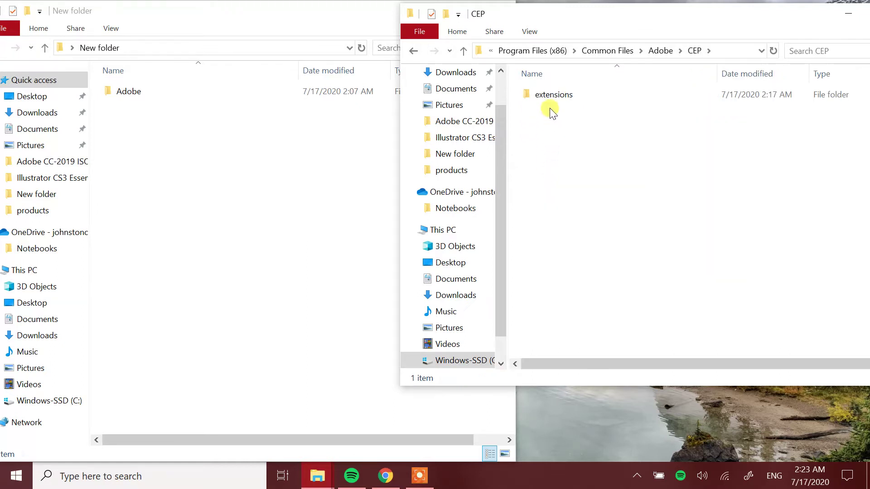
double_click(547, 96)
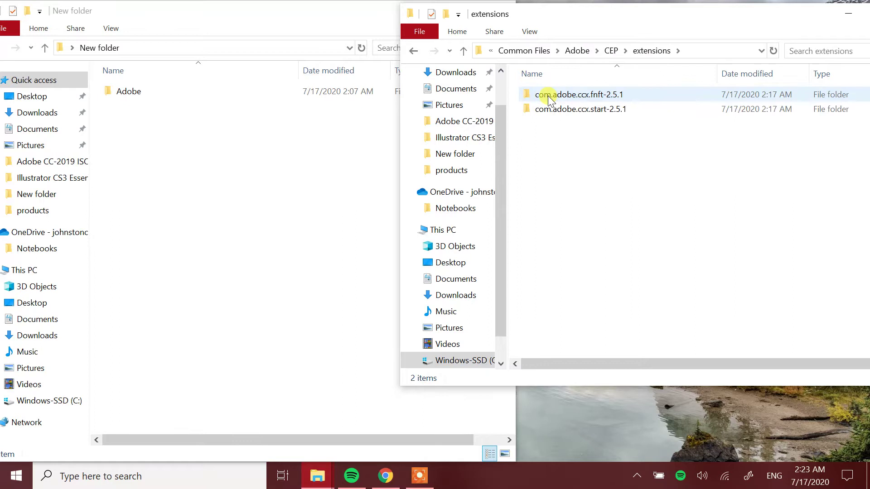
double_click(548, 96)
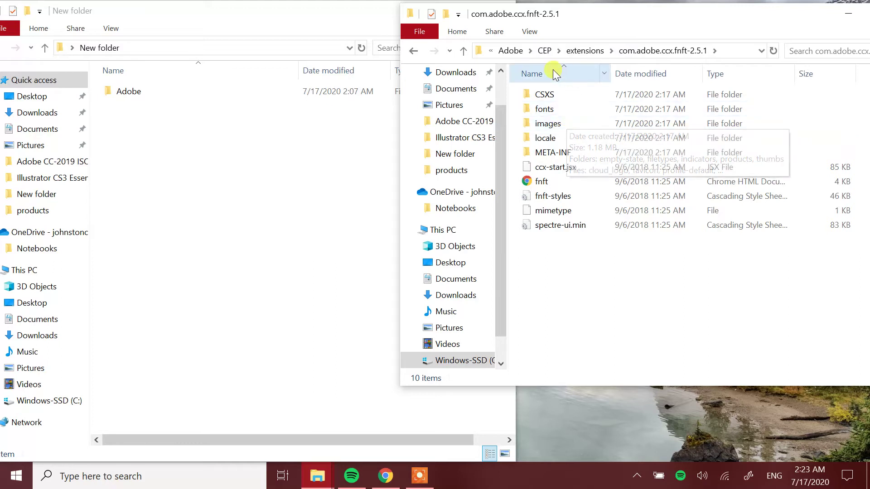
click(464, 52)
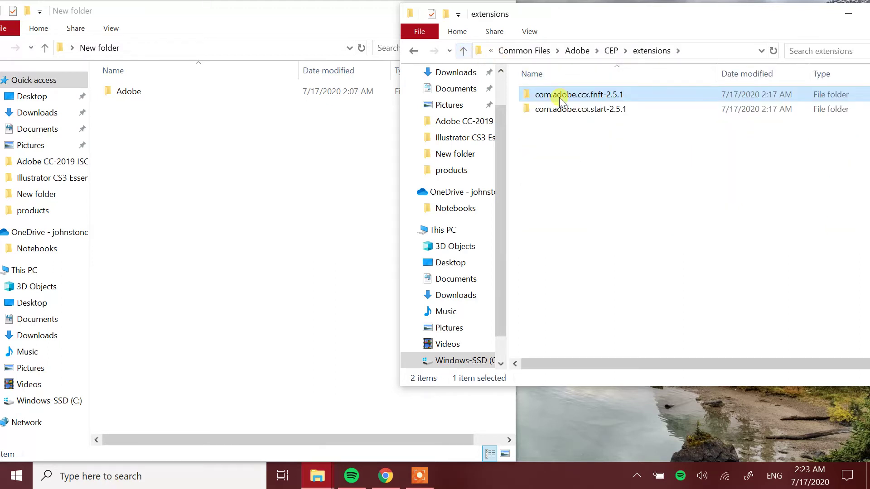
Look inside com.adobe.ccx.start-2.5.1, then go back up to Common Files\Adobe
click(559, 109)
double_click(559, 108)
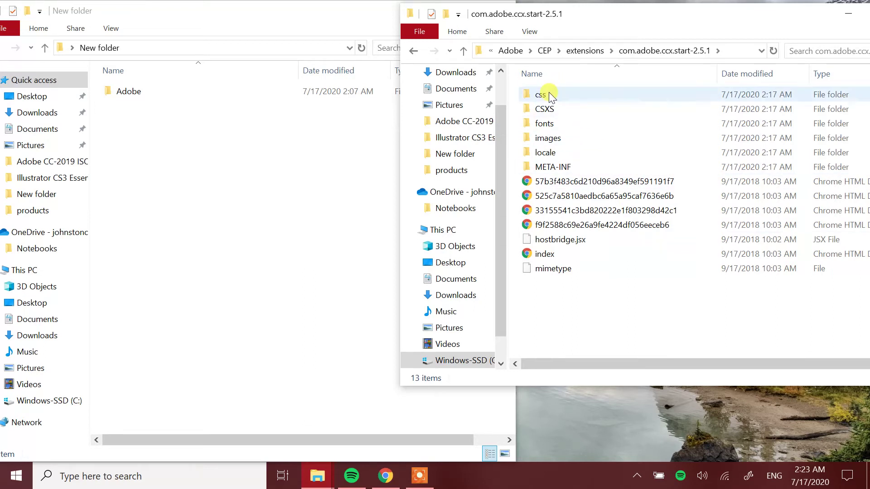
click(464, 51)
click(464, 53)
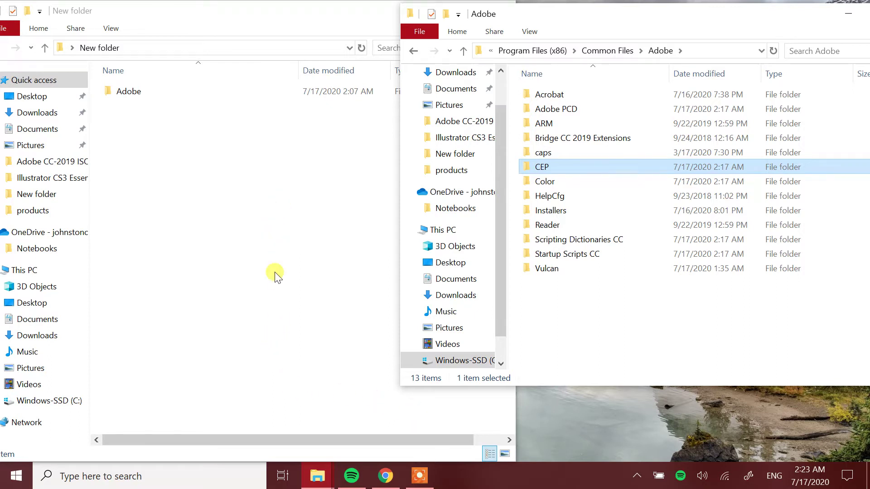
Open the backup New folder's Adobe folder in a smaller floating Explorer window
click(250, 167)
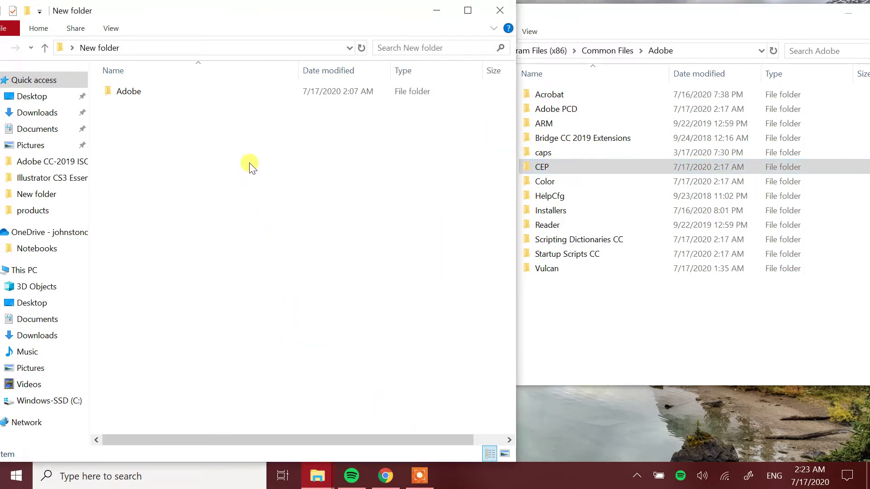
double_click(132, 93)
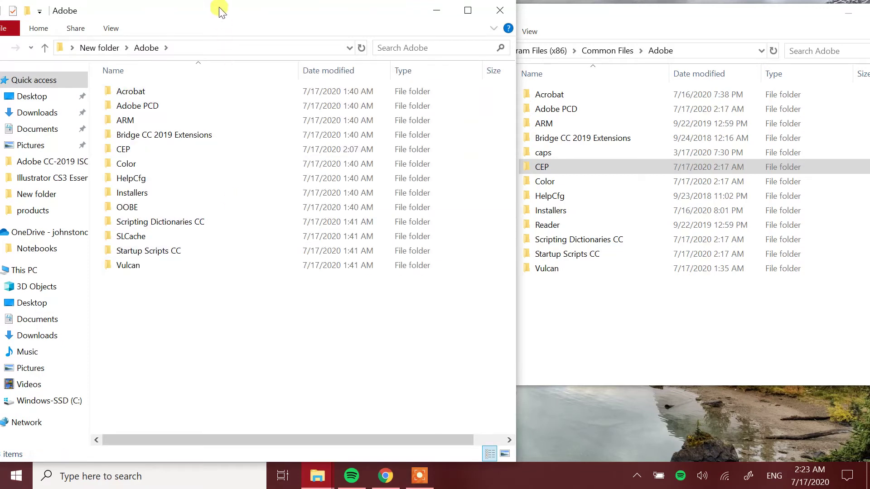
drag(194, 16, 204, 28)
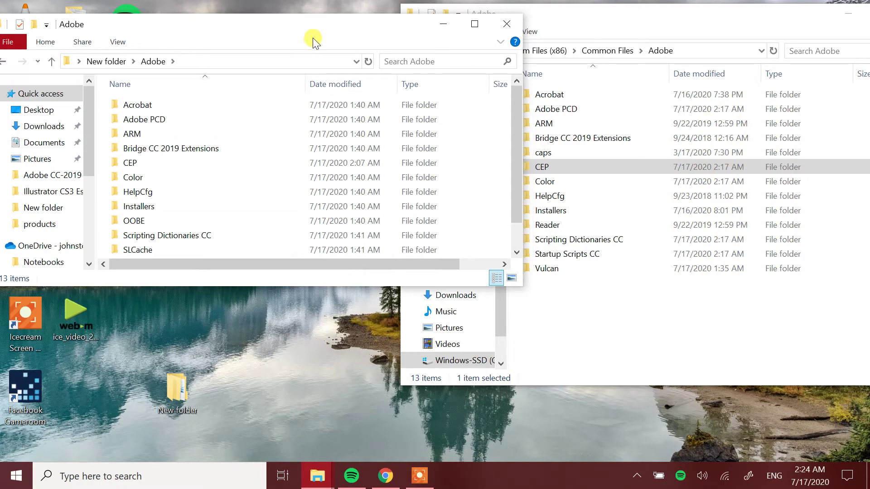
drag(518, 143, 505, 208)
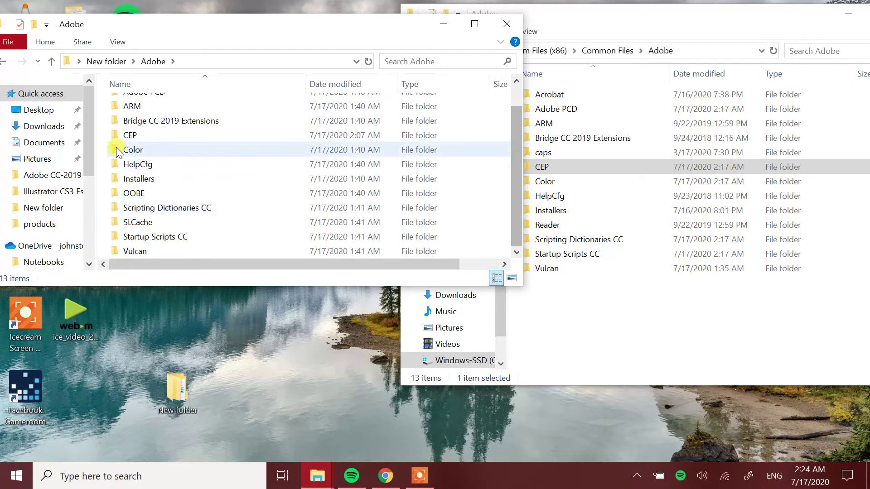
Inspect the backup CEP fnft extension's js and jsx folders
double_click(129, 137)
double_click(138, 105)
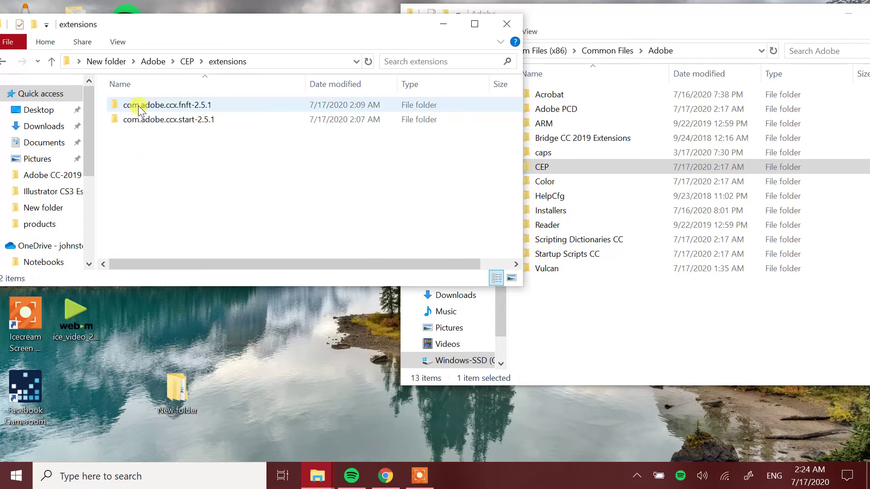
double_click(138, 105)
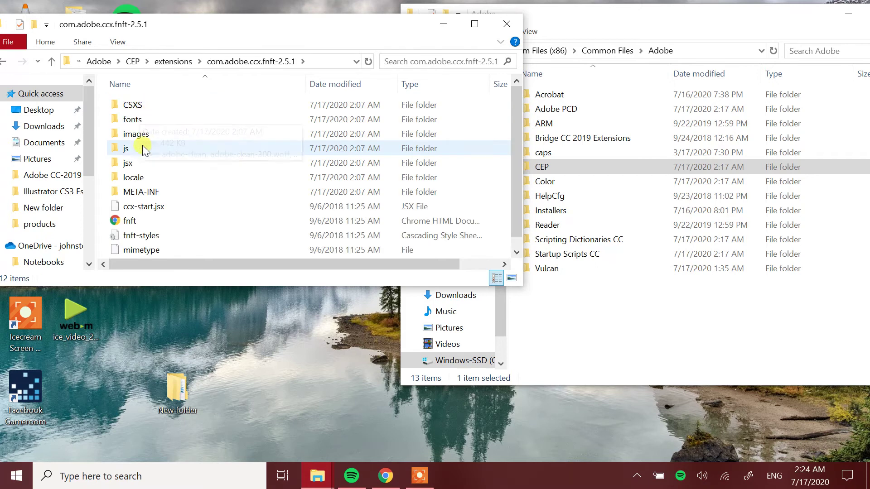
click(126, 148)
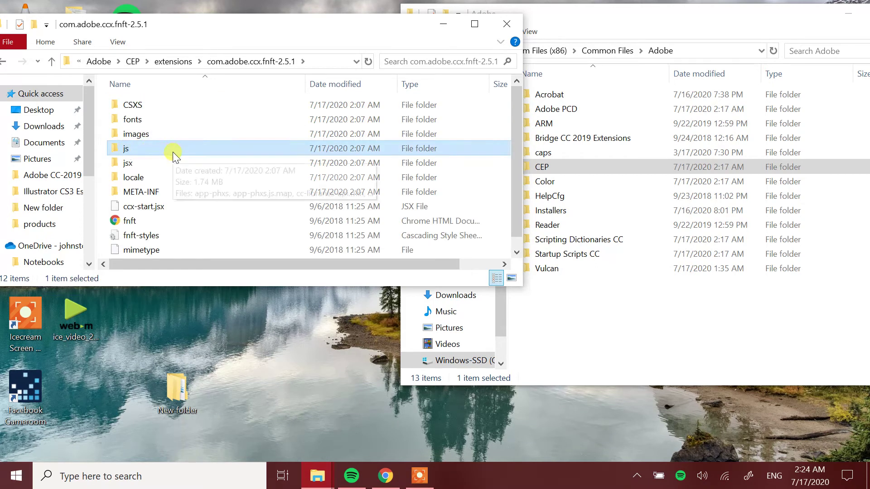
double_click(156, 148)
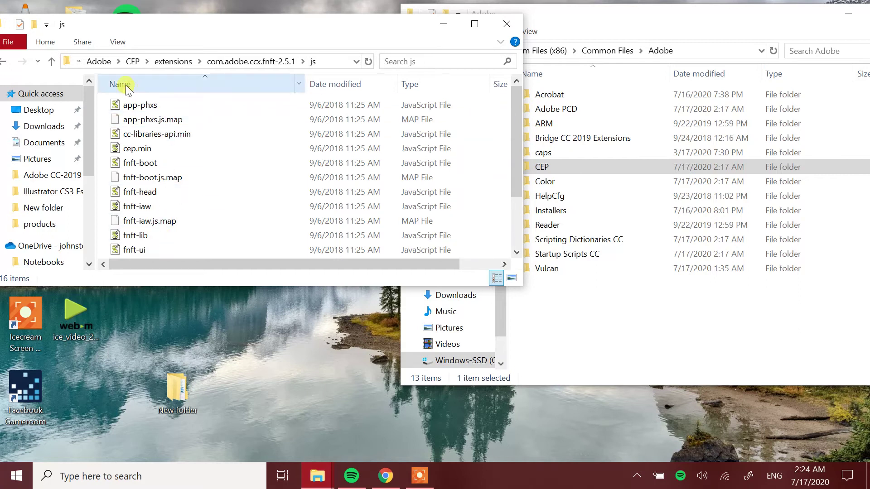
click(55, 63)
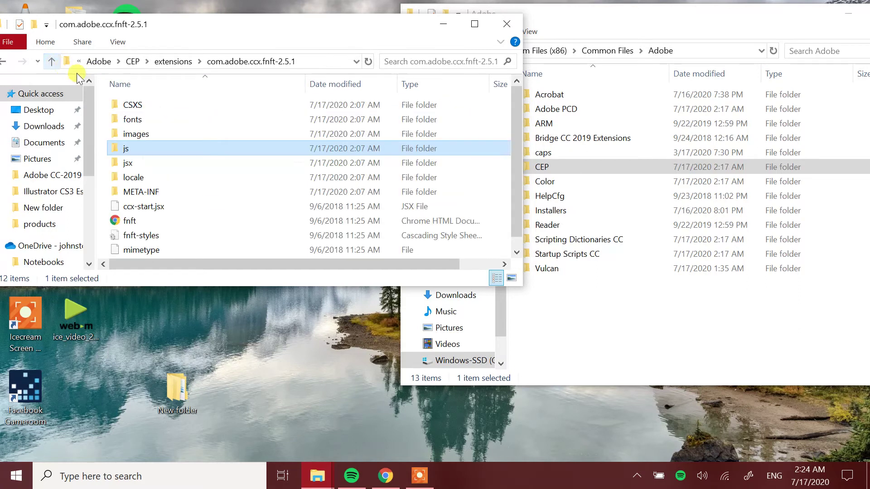
double_click(135, 162)
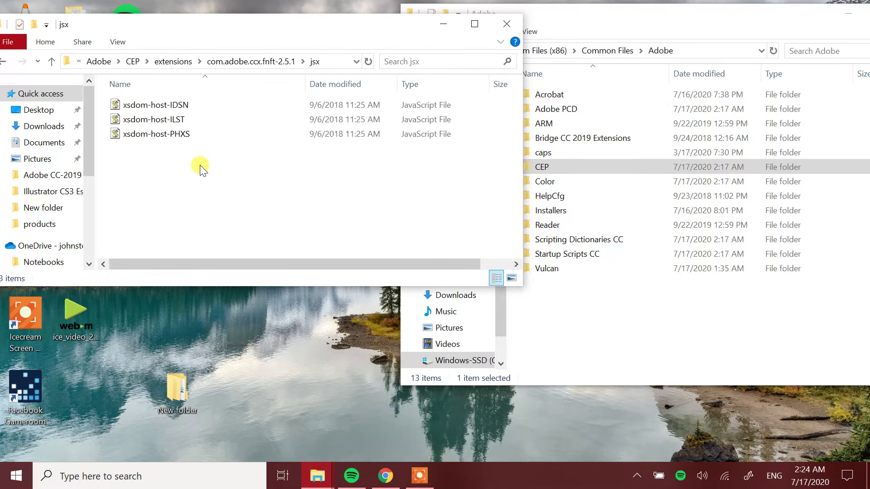
click(51, 61)
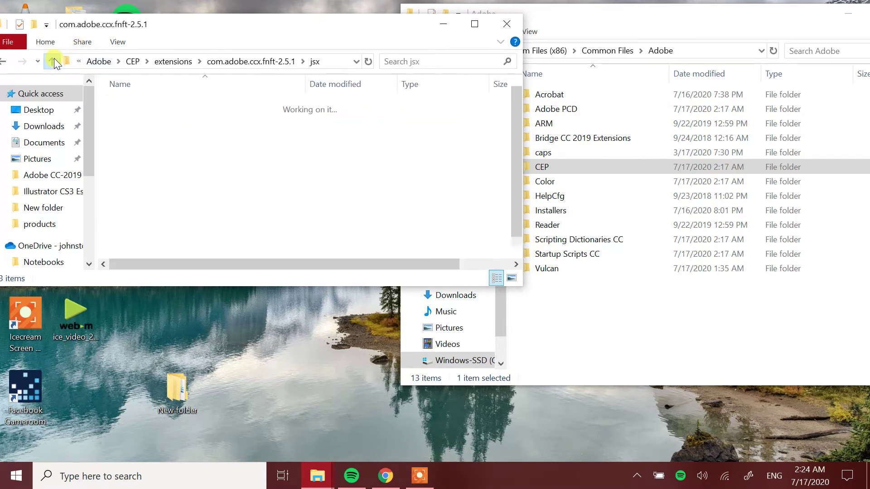
Navigate the backup window up to its Adobe folder and select OOBE
click(607, 33)
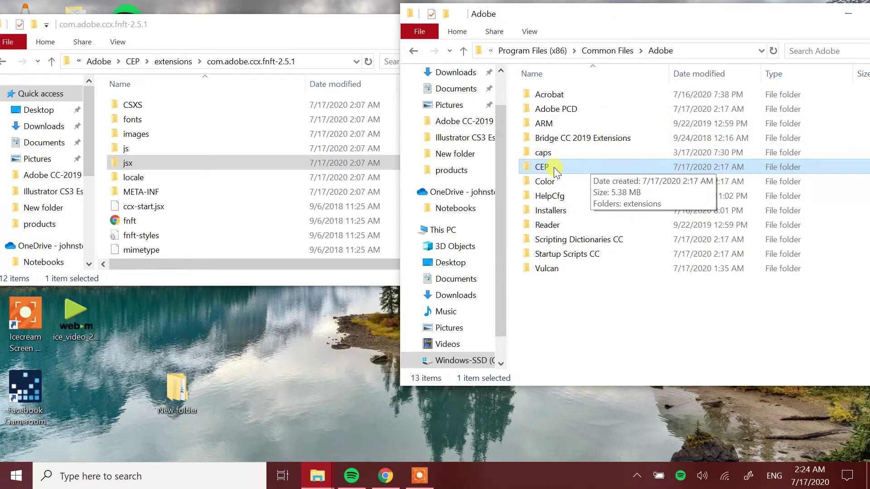
click(51, 62)
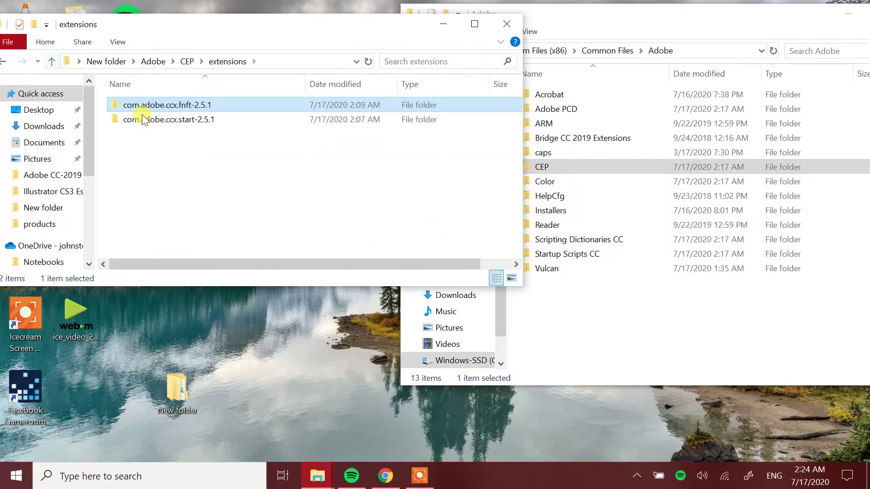
click(52, 62)
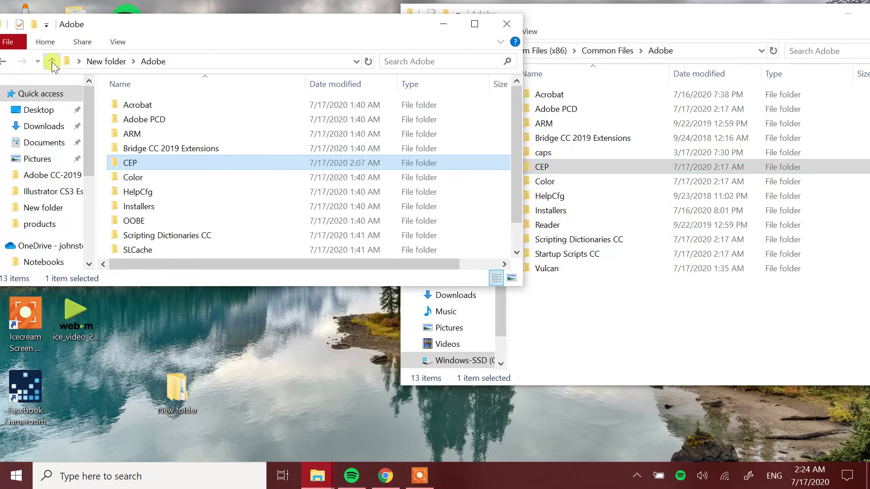
click(145, 222)
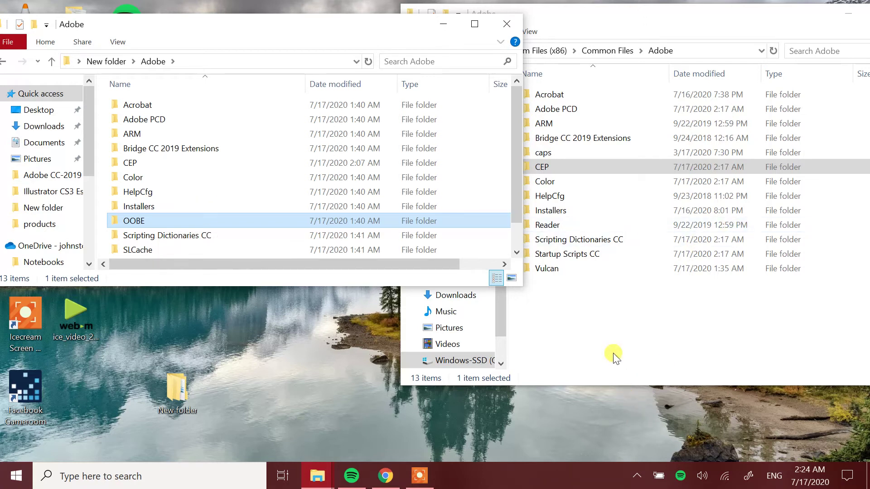
Delete the installed CEP folder from Common Files\Adobe with administrator permission
click(549, 168)
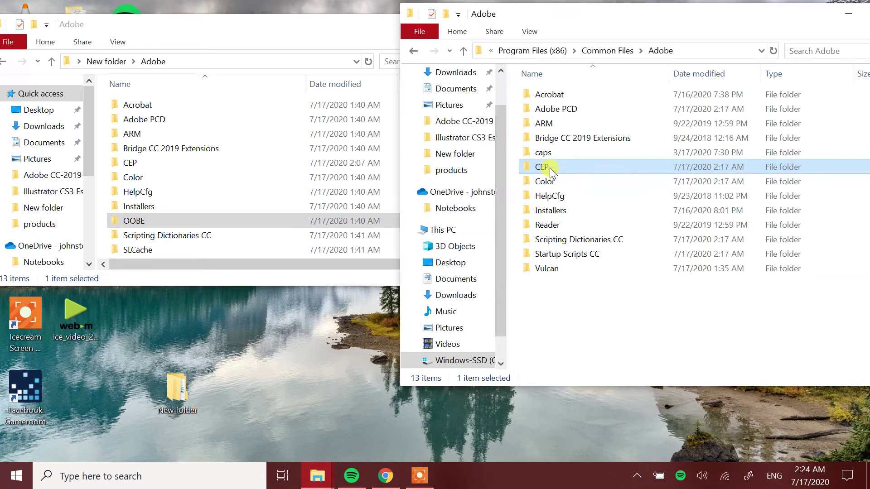
key(Delete)
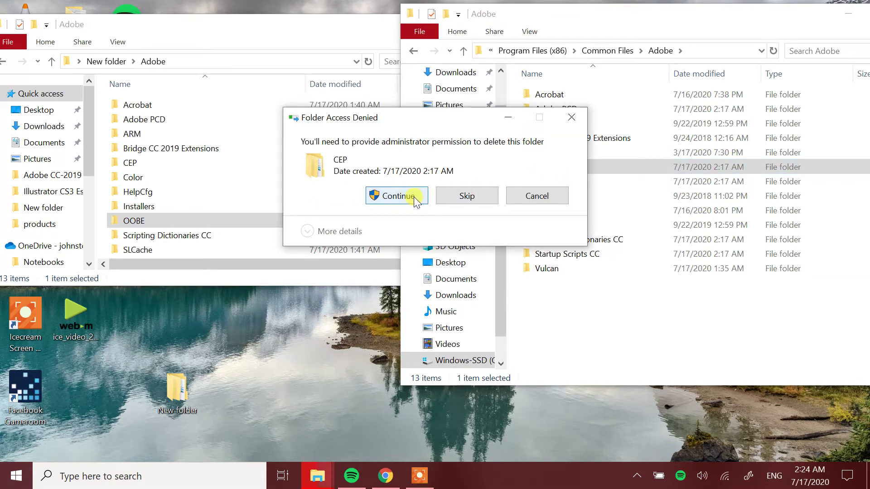
click(414, 197)
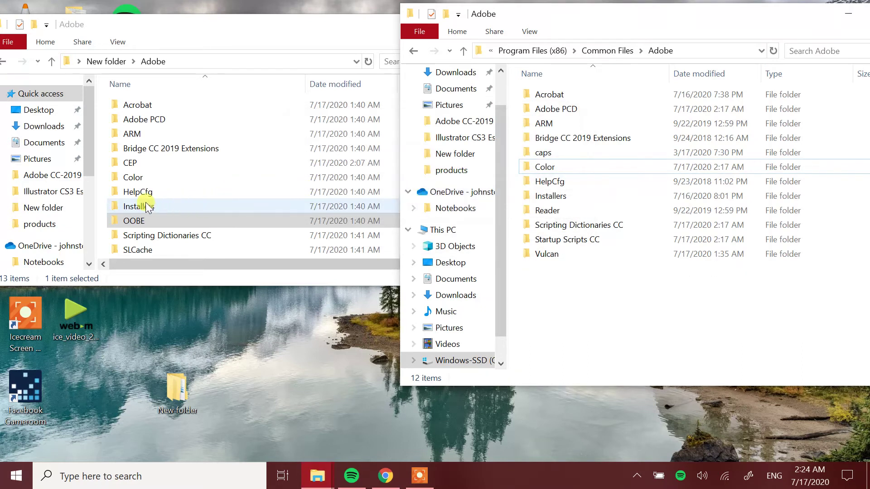
Paste the backup CEP folder into Common Files\Adobe, approving the admin prompt
click(132, 163)
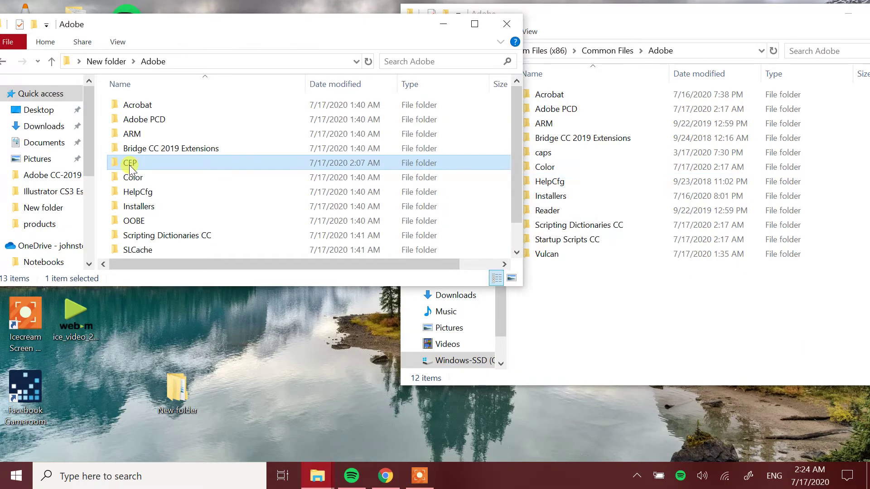
click(611, 317)
key(ctrl+v)
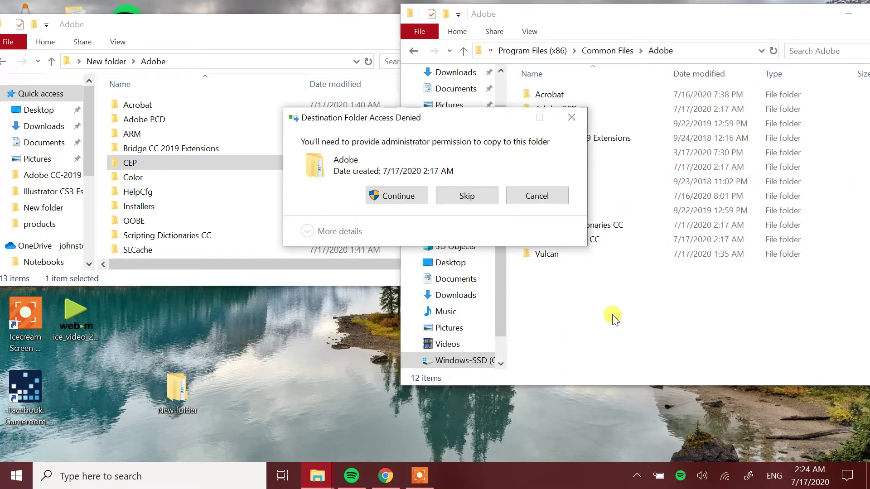
click(395, 196)
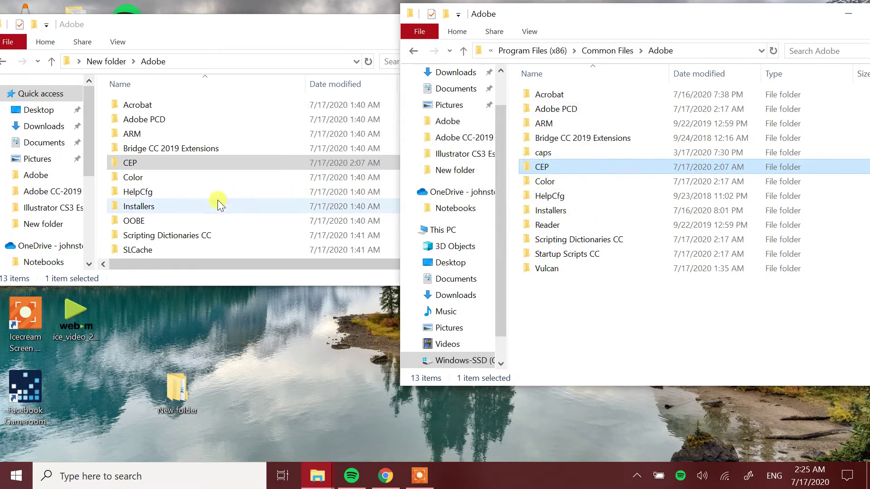
Paste the backup OOBE folder into Common Files\Adobe, approving administrator permission
click(151, 219)
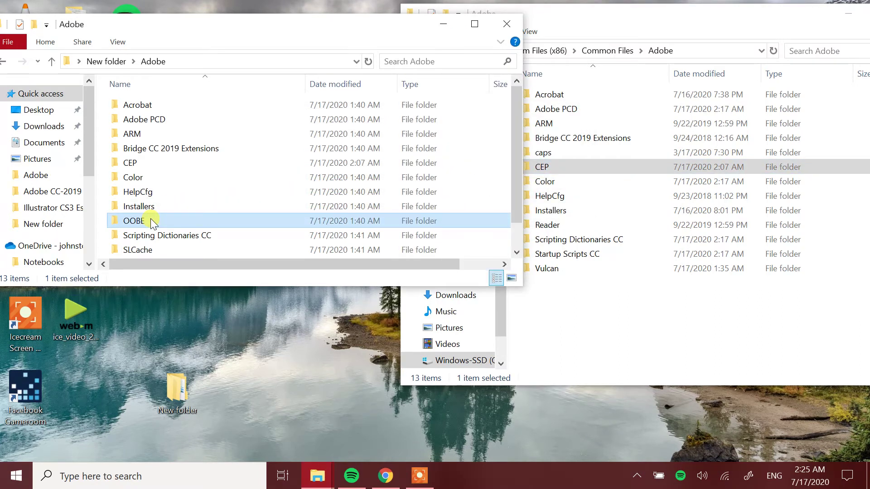
click(647, 336)
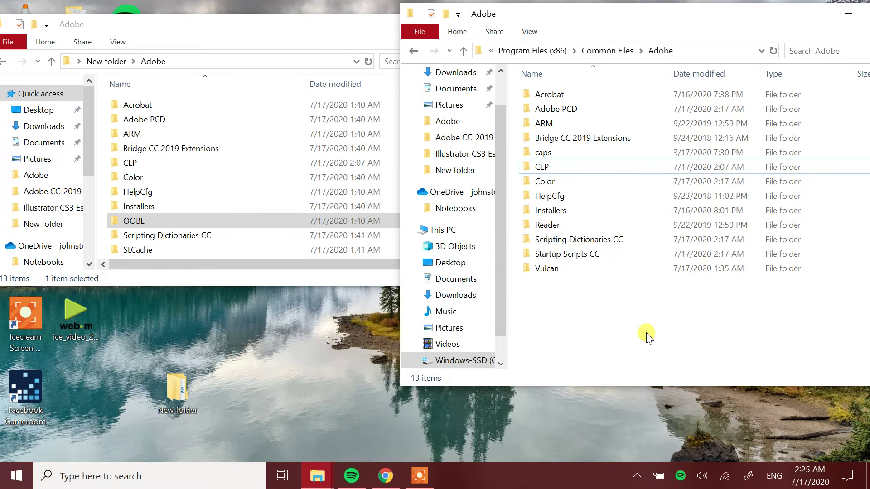
key(ctrl+v)
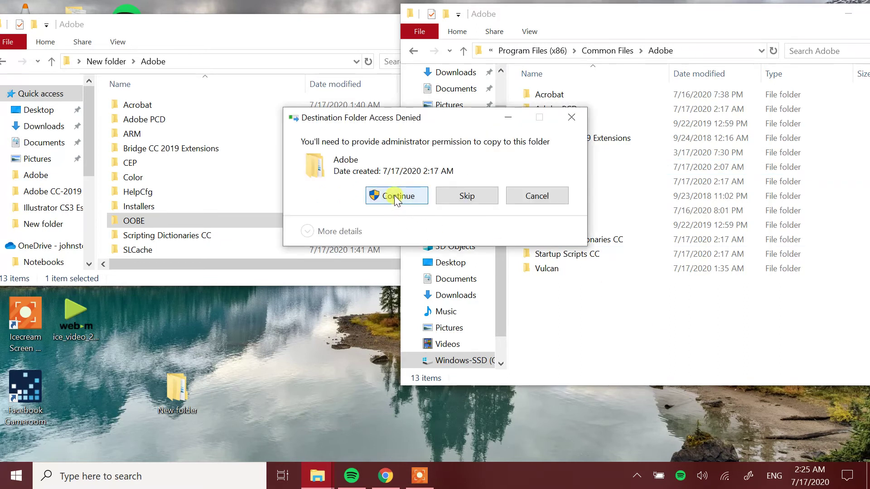
click(394, 198)
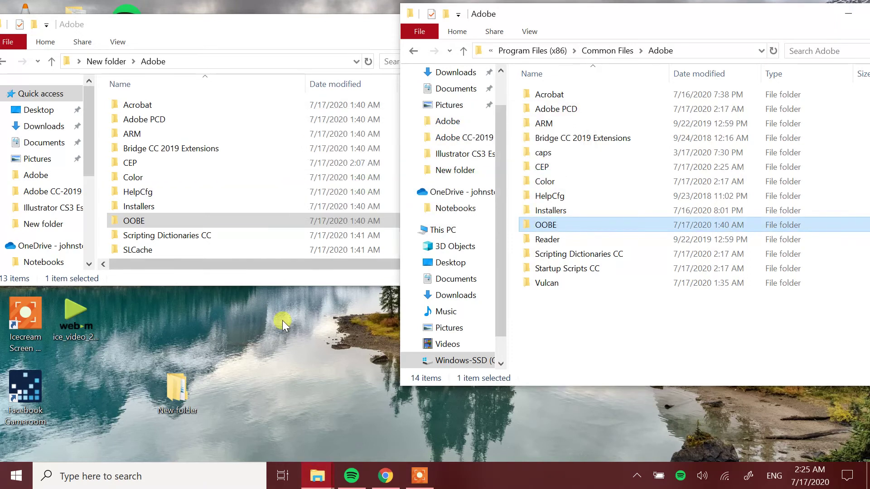
Launch Illustrator CC 2019 from Start and cancel the old-style New Document window
click(16, 476)
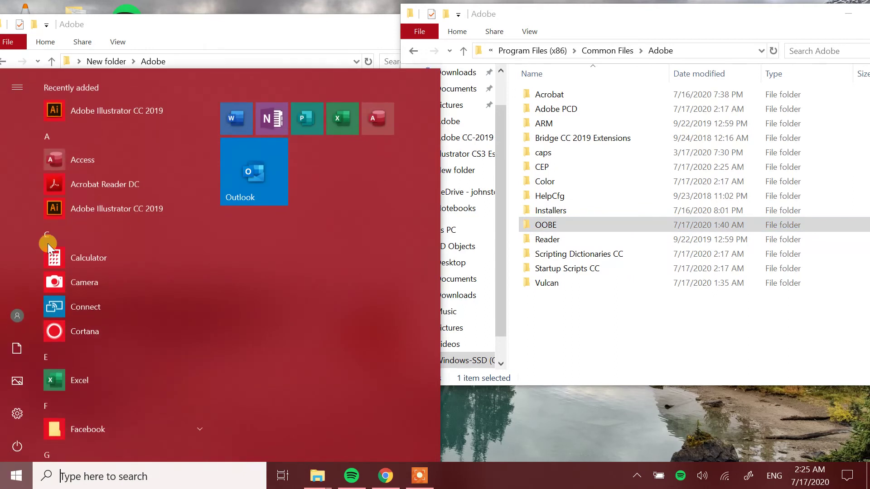
click(94, 115)
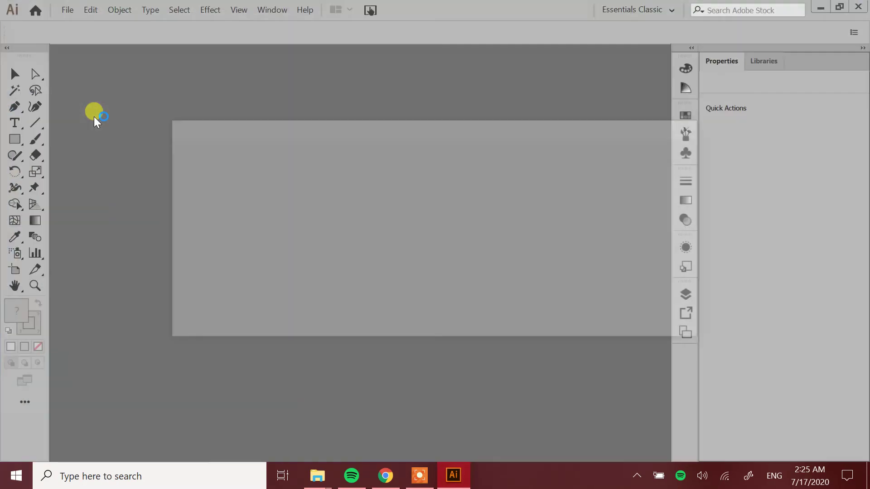
click(72, 11)
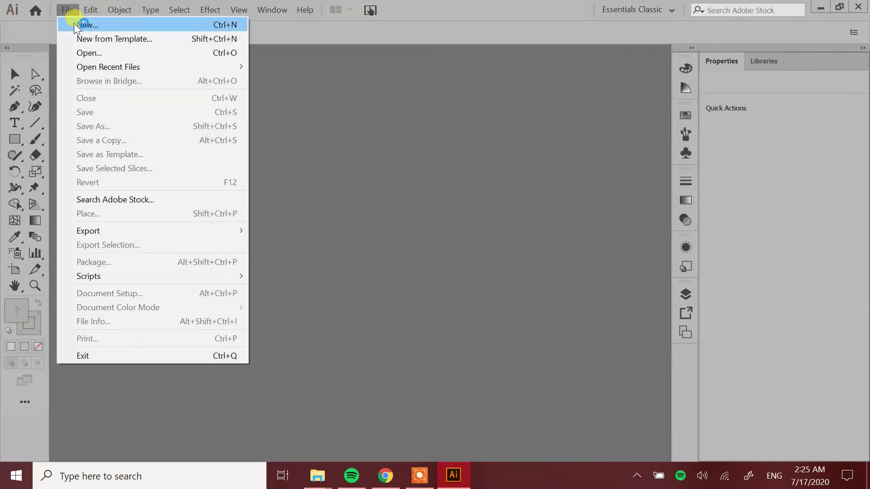
click(73, 24)
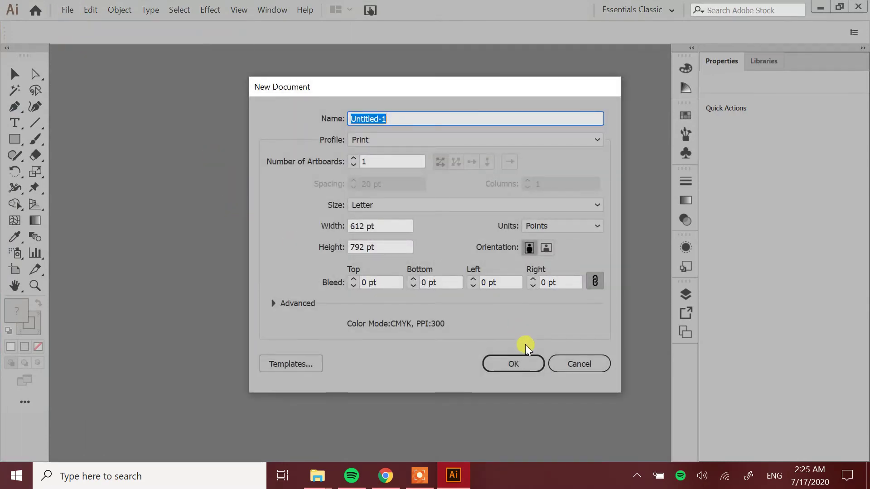
click(577, 363)
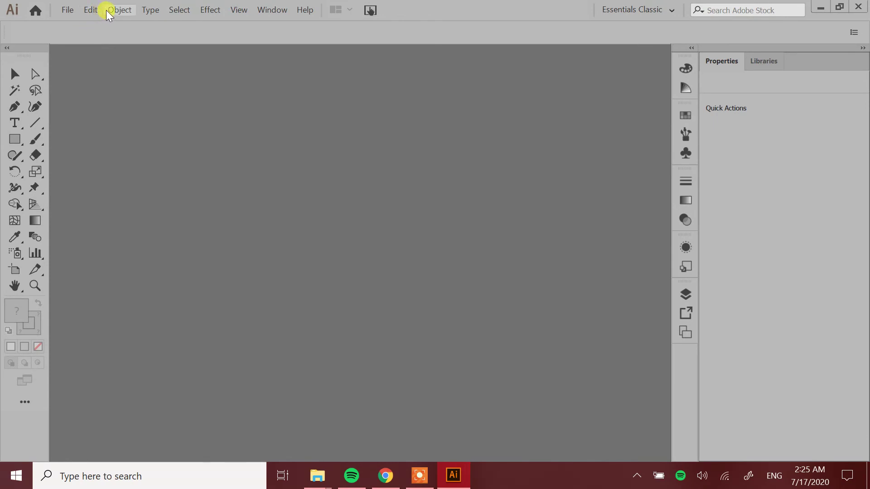
Turn off 'Use legacy File New interface' in General preferences
click(90, 9)
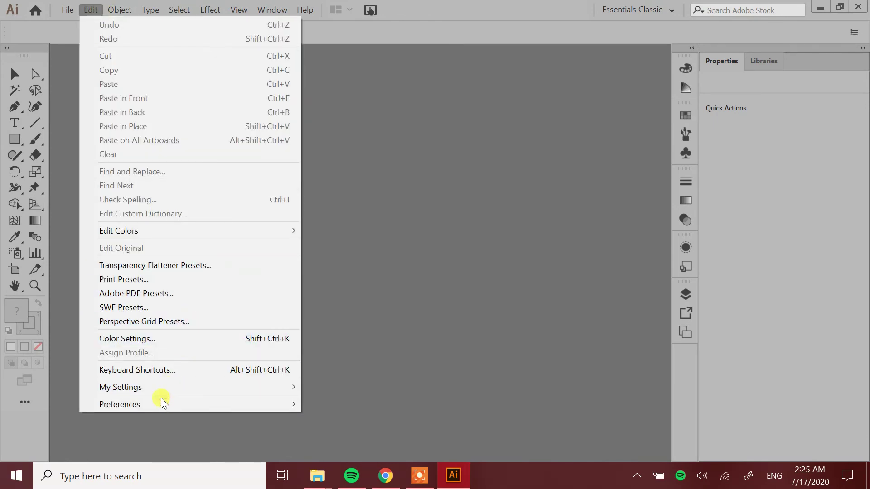
mouse_move(119, 404)
click(317, 222)
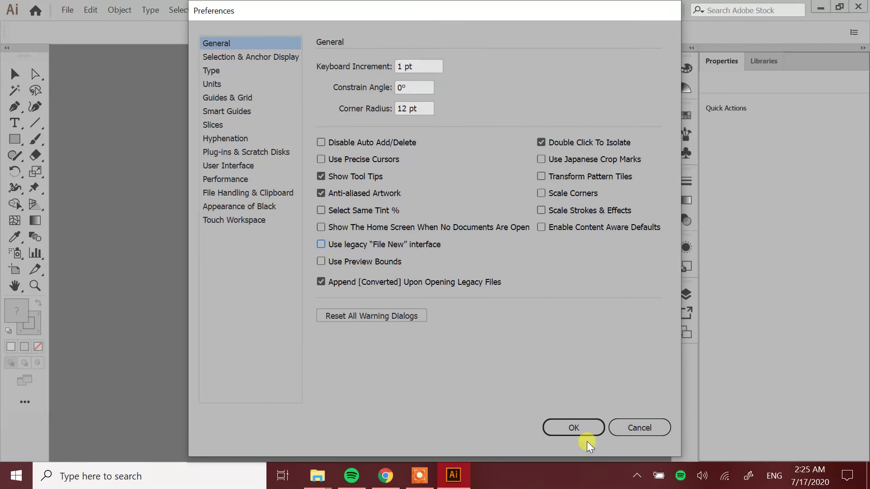
click(573, 428)
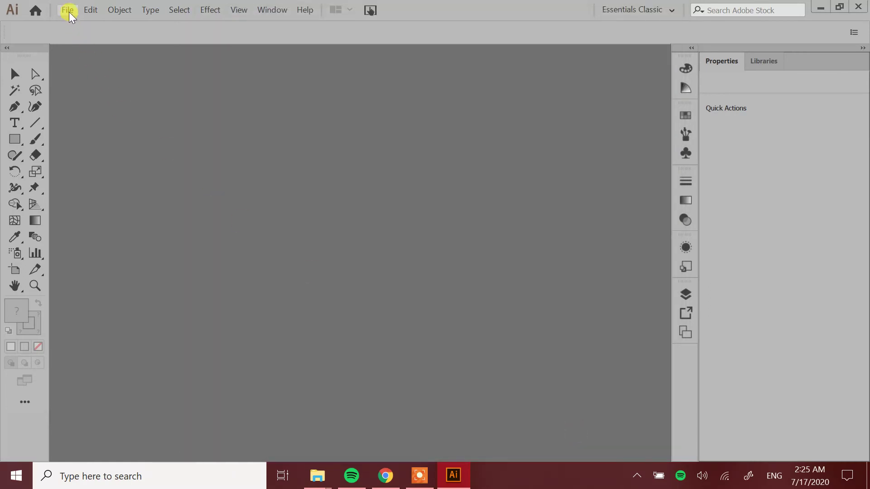
Create blank Letter document Untitled-1 from the modern New window, then quit Illustrator
click(68, 12)
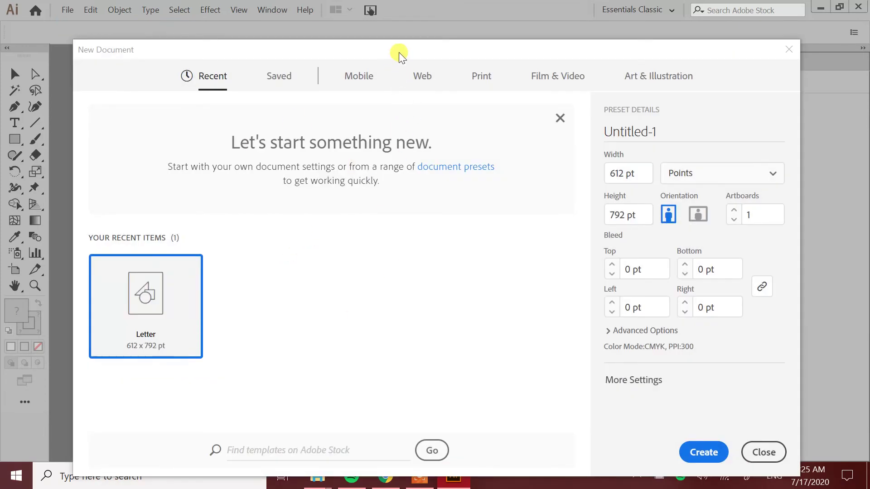
click(694, 437)
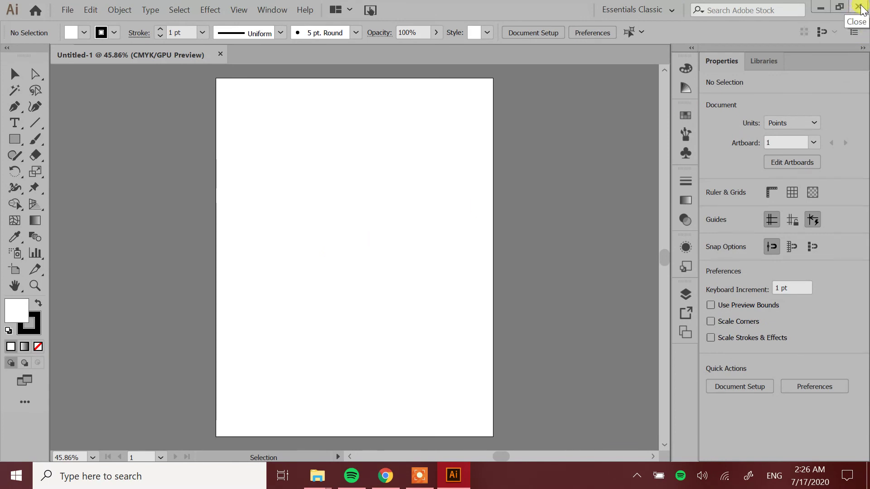
click(859, 7)
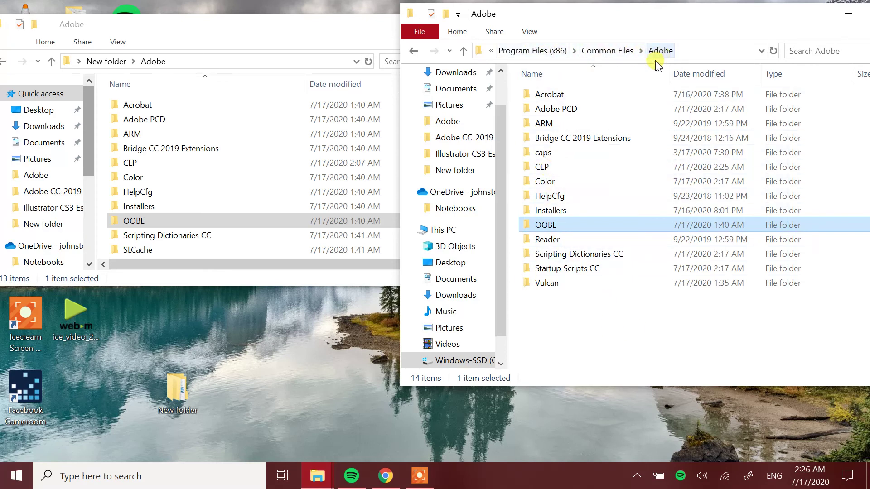
click(556, 166)
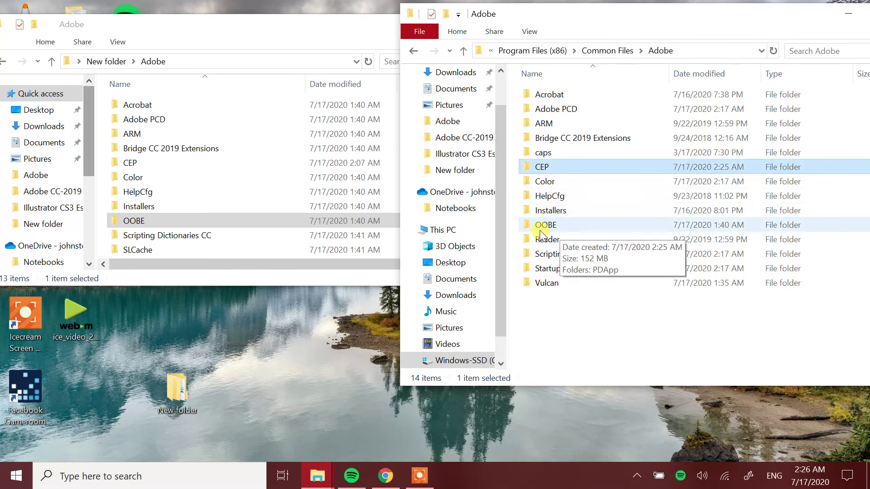
click(555, 227)
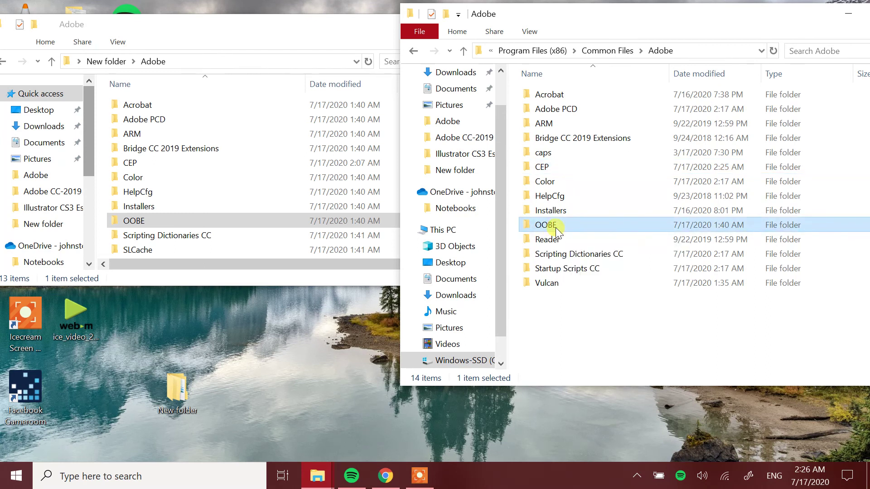
click(605, 341)
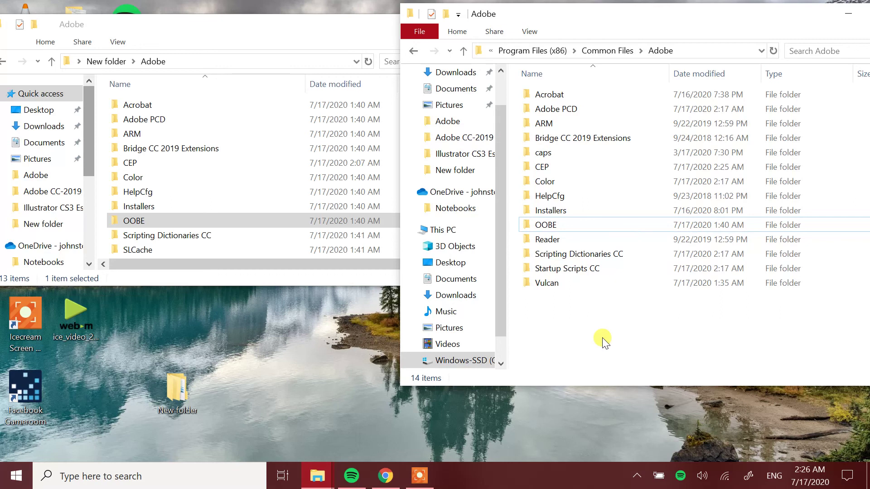